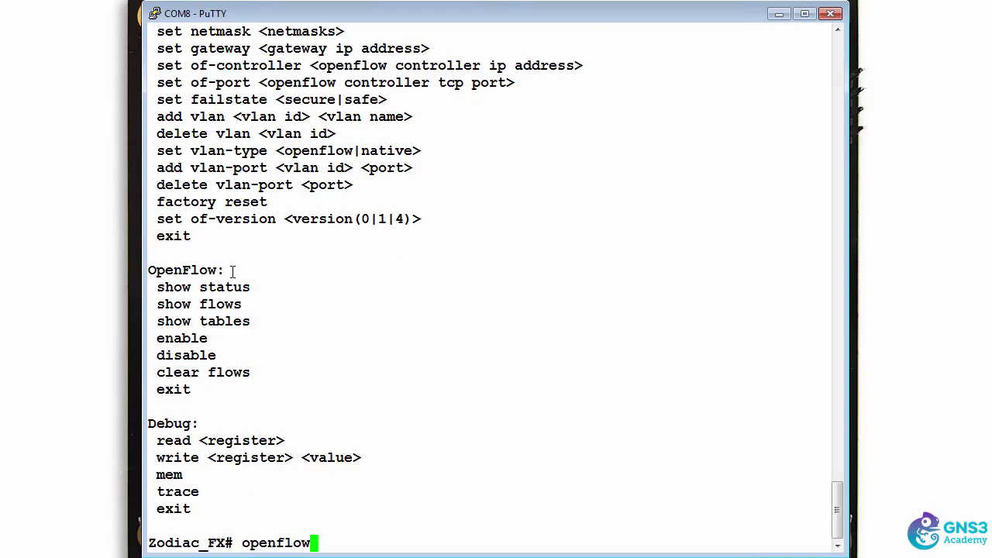
- Enter the Zodiac FX openflow context, run show status, and review the connection, version, table and flow lines
key("Return")
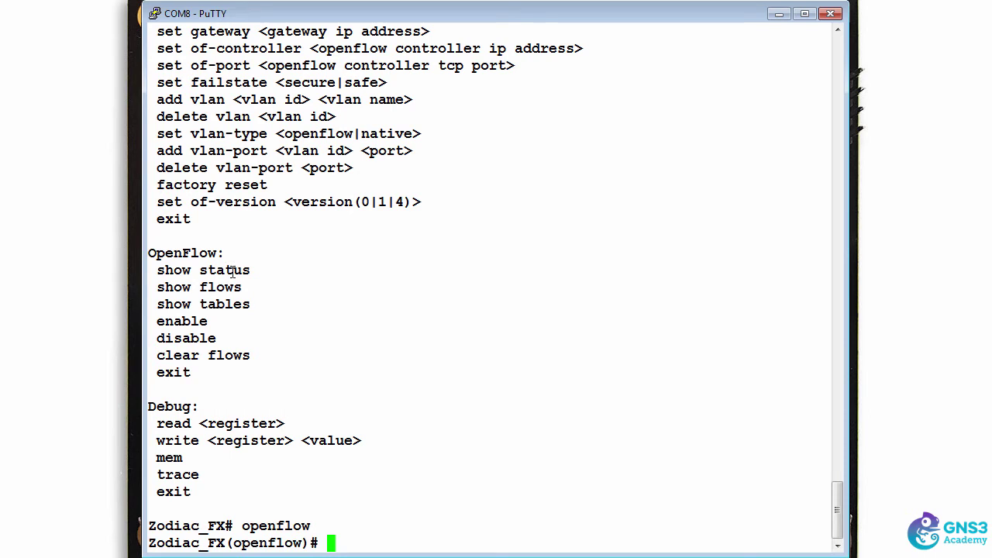
type("show status")
key("Return")
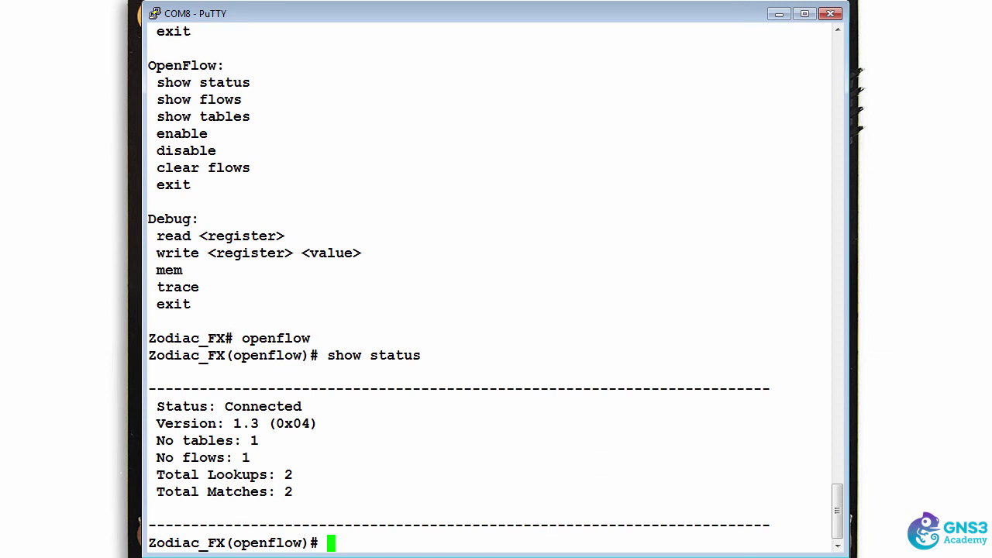
left_click_drag(166, 407, 315, 424)
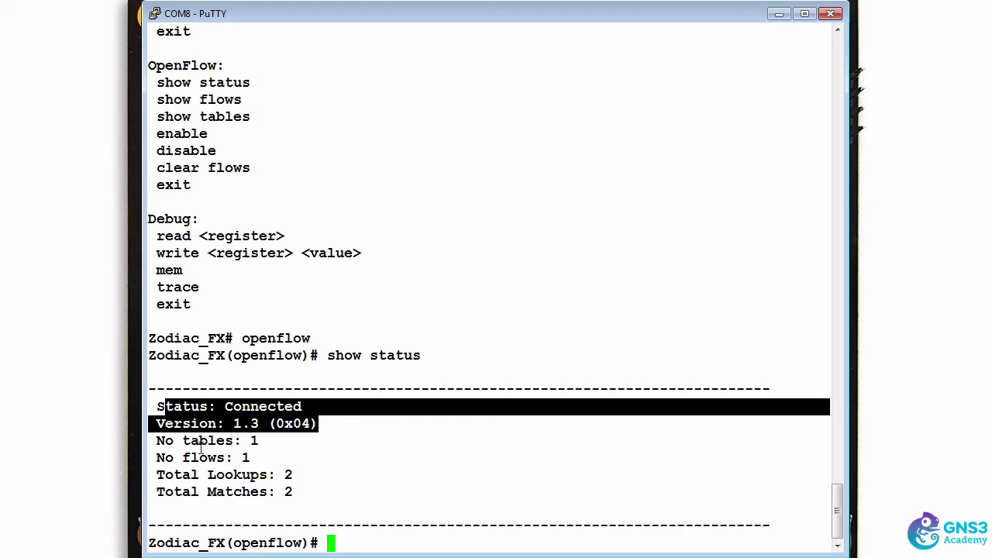
left_click_drag(158, 440, 266, 436)
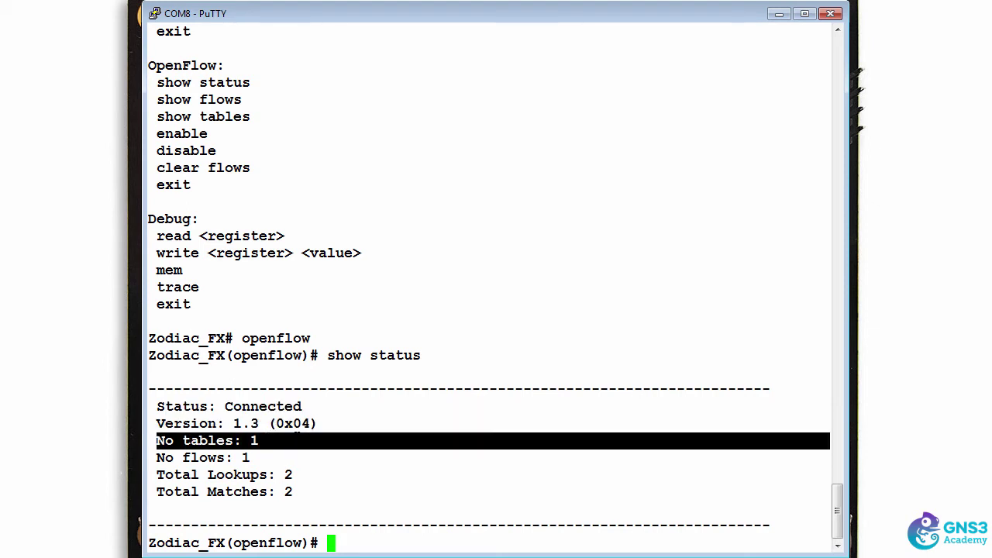
left_click_drag(165, 458, 306, 448)
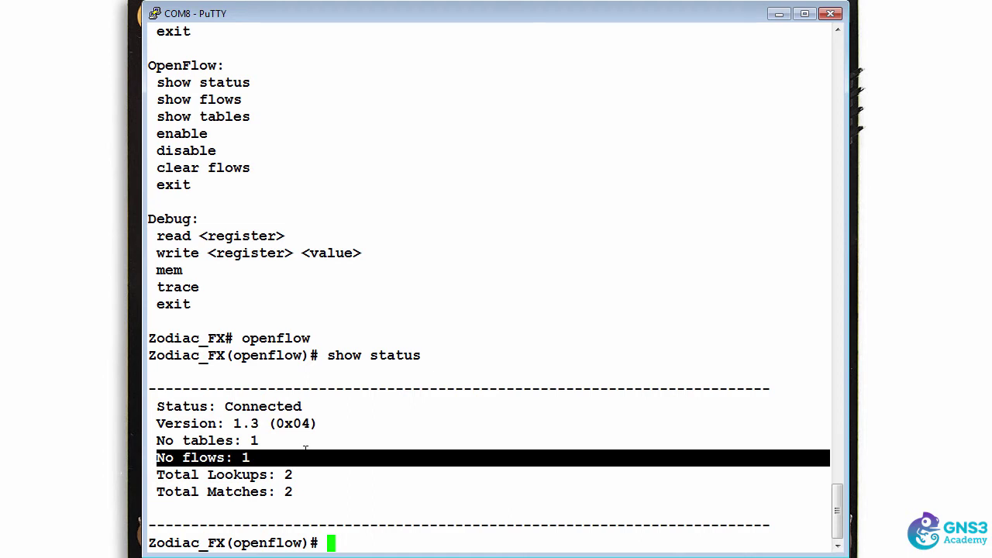
- Run show flows on the Zodiac FX and examine the flow entry's instructions
type("show flows")
key("Return")
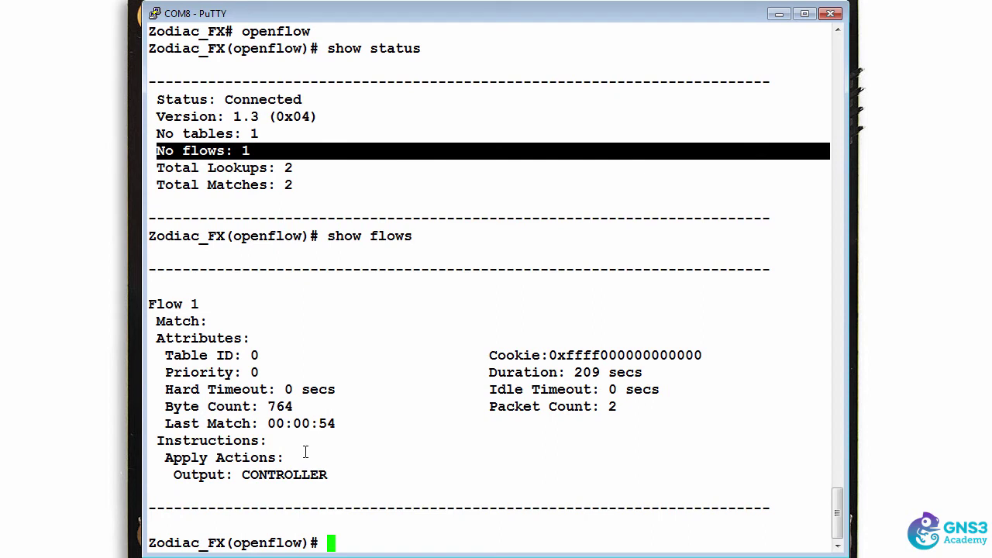
left_click_drag(159, 442, 403, 480)
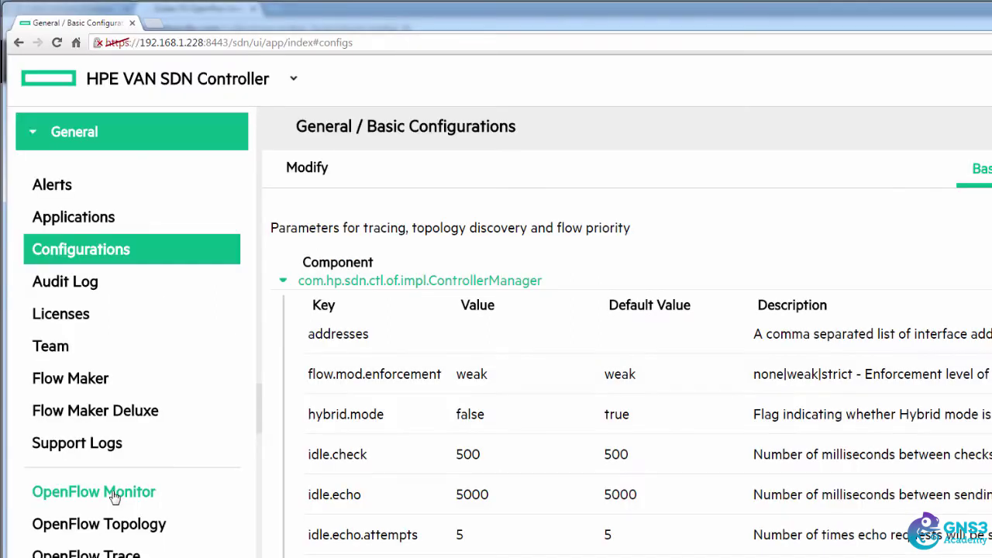
- In the HPE VAN SDN Controller web interface, open OpenFlow Monitor and view the Zodiac-FX switch's ports
left_click(114, 497)
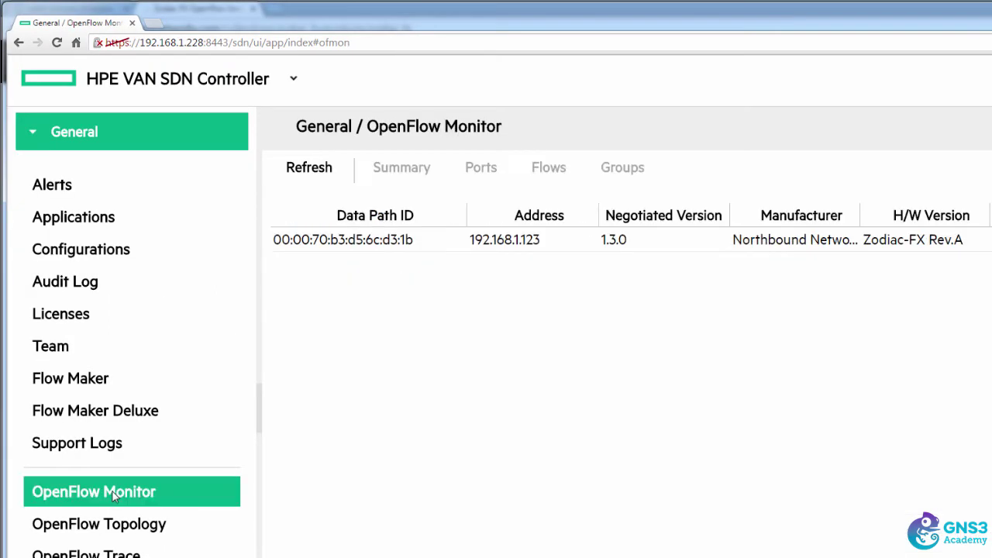
left_click(396, 248)
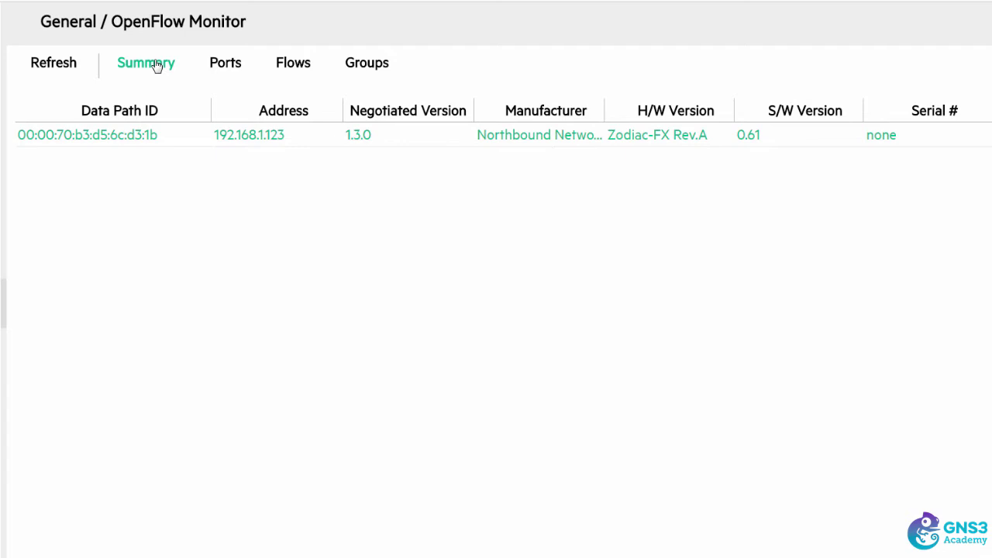
left_click(222, 62)
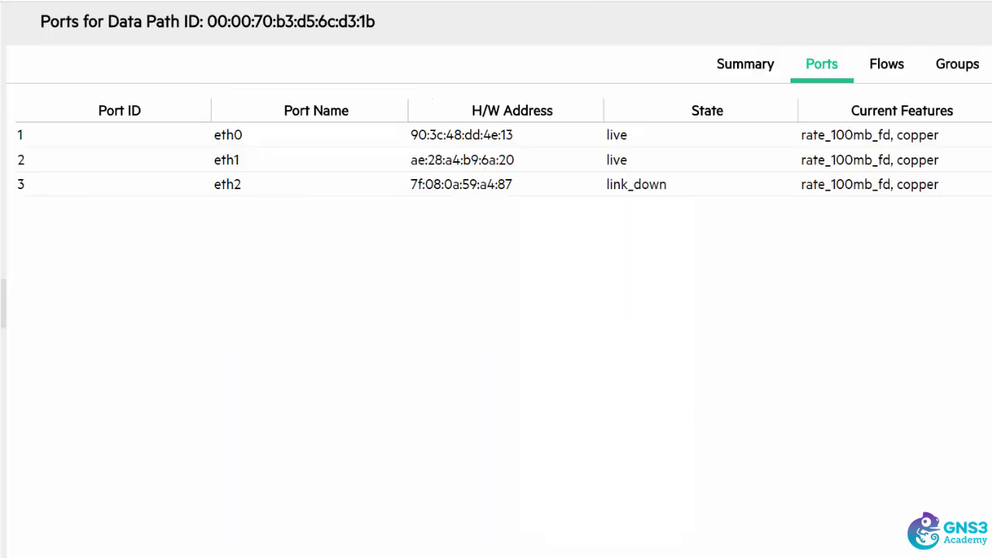
- Examine the switch's summary, covering its address, capabilities, description, tables, buffers and software version
left_click(747, 68)
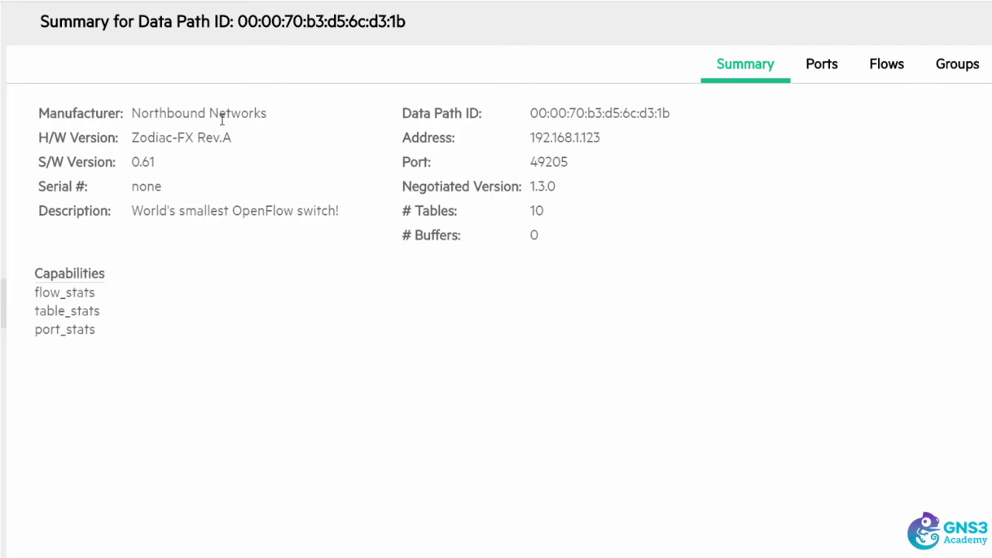
left_click_drag(609, 142, 530, 137)
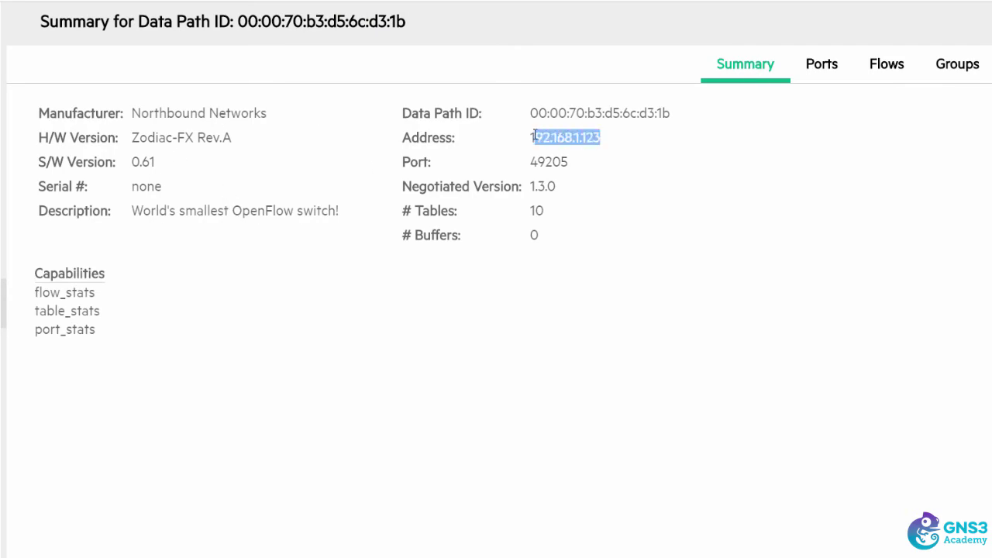
left_click_drag(39, 274, 106, 343)
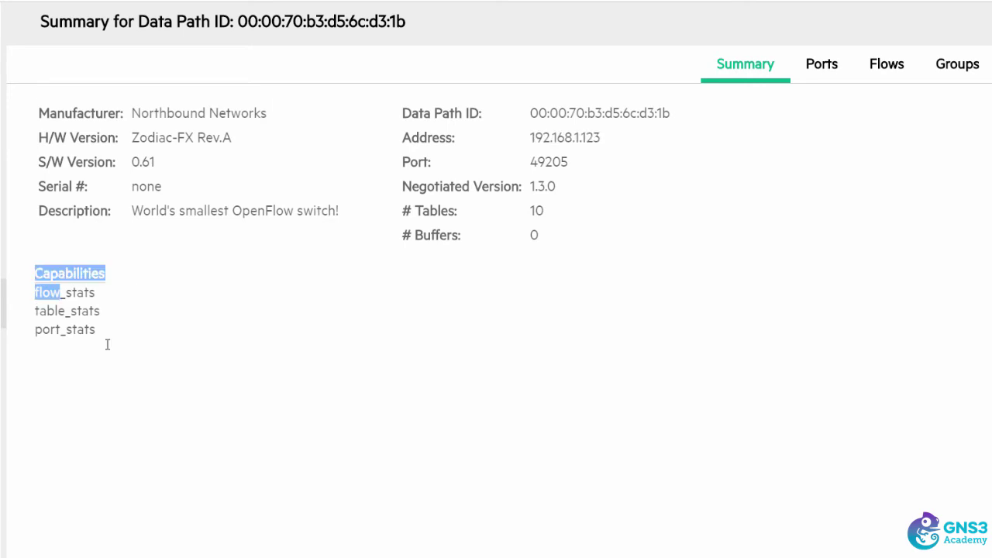
left_click(106, 344)
left_click_drag(141, 209, 375, 218)
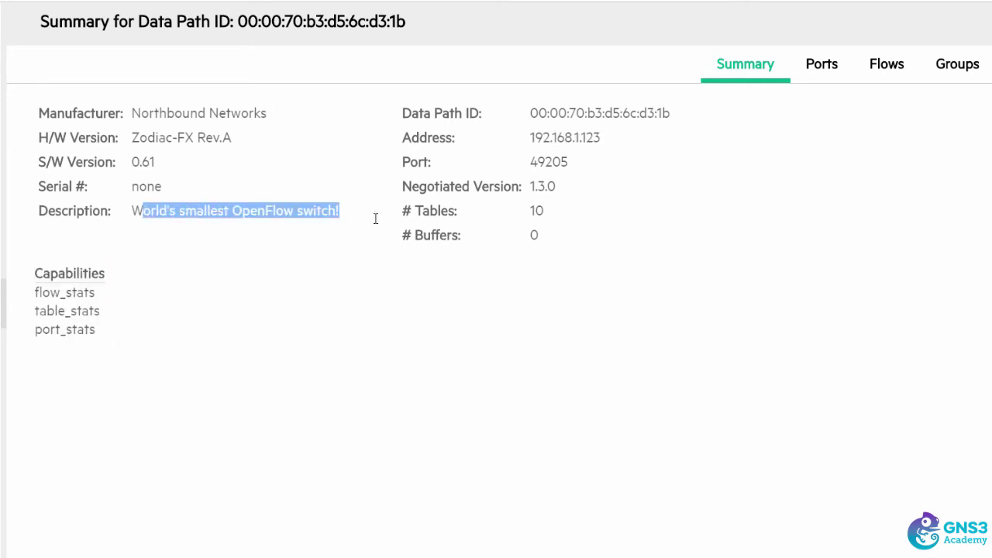
left_click_drag(536, 186, 409, 216)
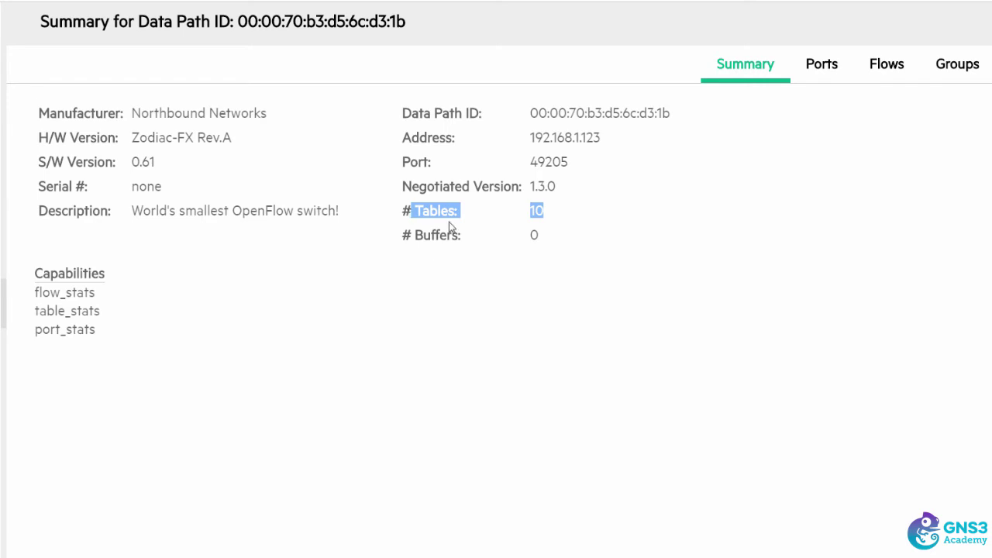
left_click_drag(431, 236, 548, 237)
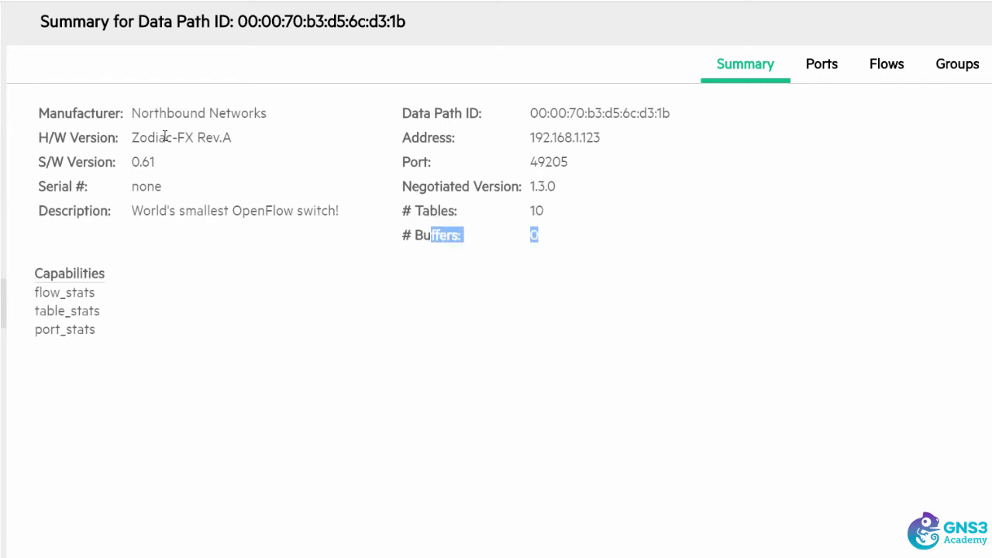
left_click_drag(164, 162, 120, 162)
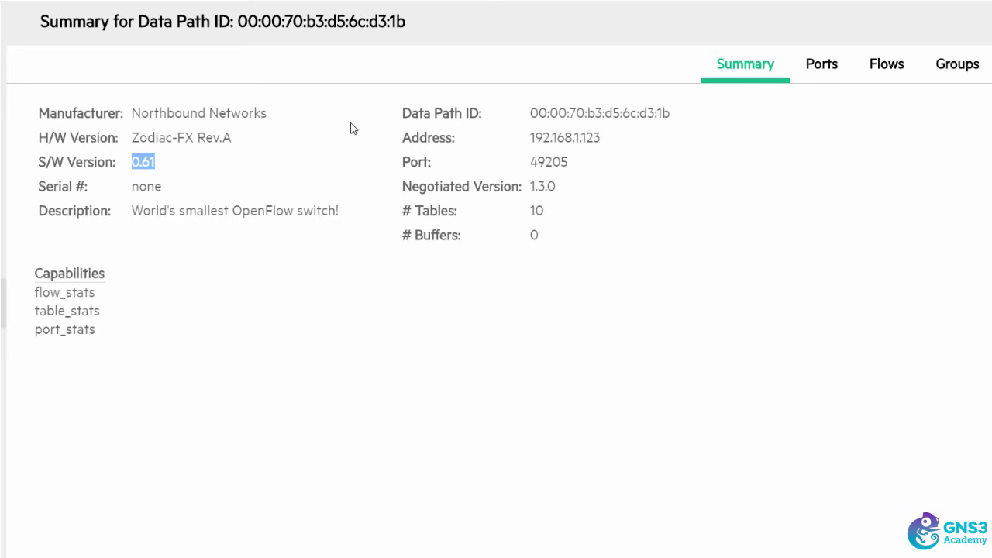
- View the switch's flows and expand the details of the table 0 flow entry
left_click(886, 67)
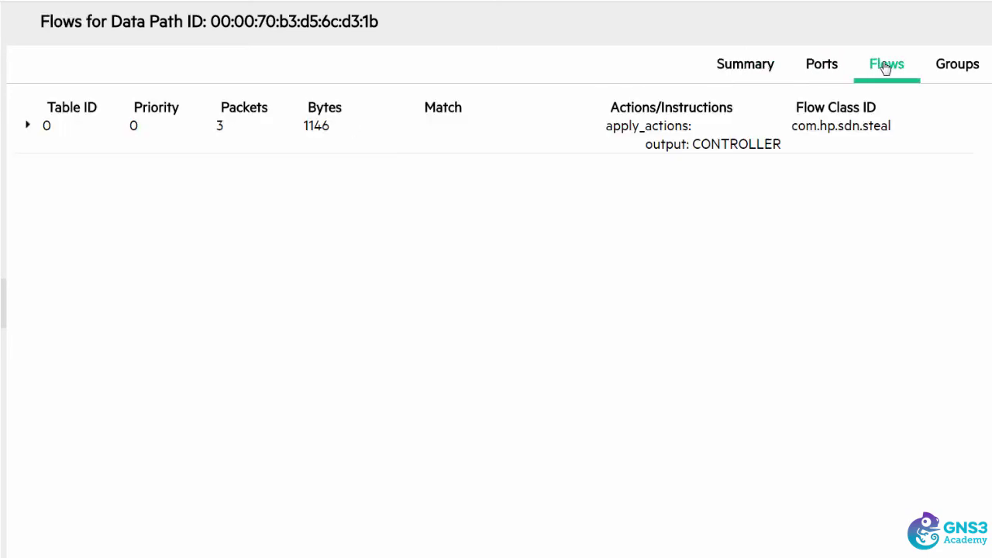
left_click(34, 129)
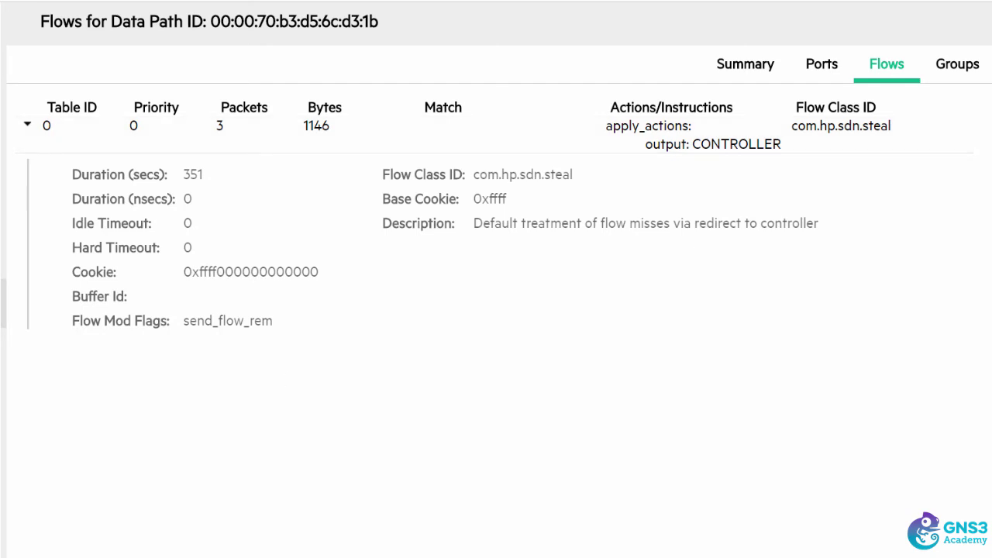
- Switch to the Raspberry Pi PuTTY terminal and log in as pi with the account password
type("pi")
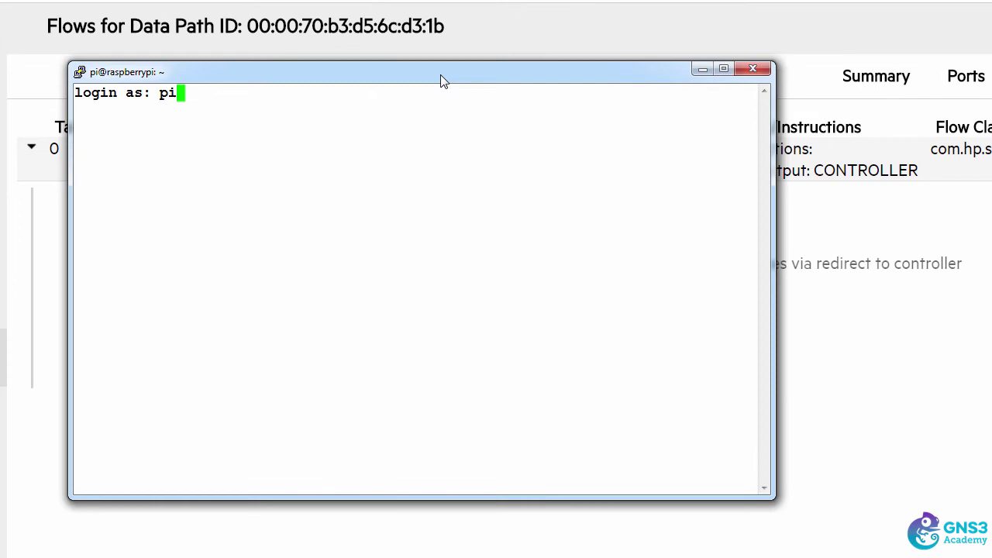
key("Return")
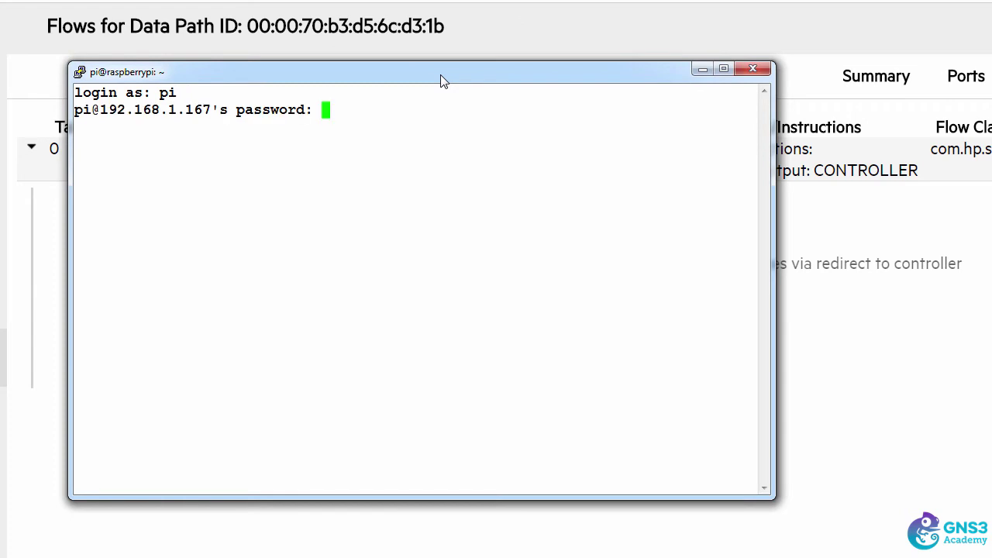
key("Return")
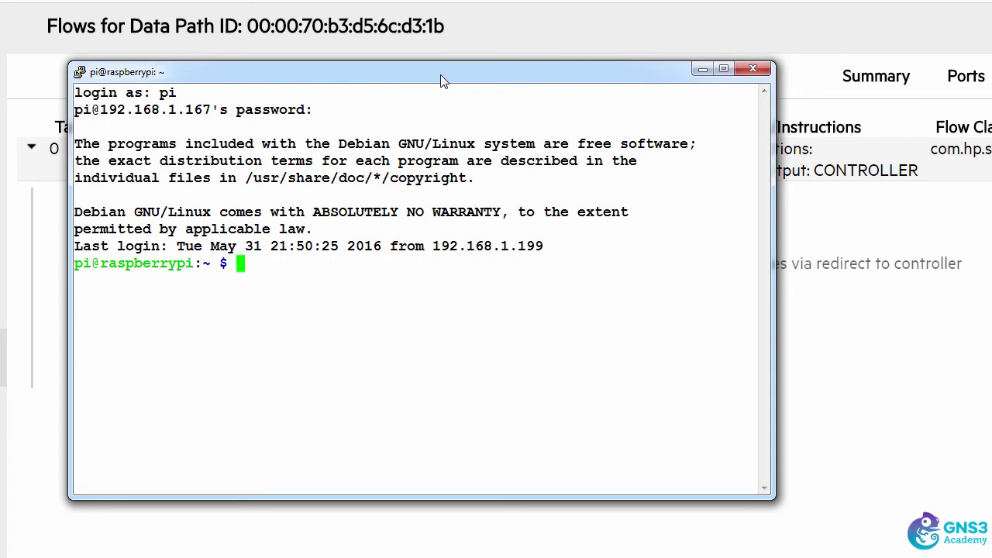
- Display the eth0 configuration with ifconfig and try to ping 10.1.1.102 from the Raspberry Pi
type("ifconfig eth0")
key("Return")
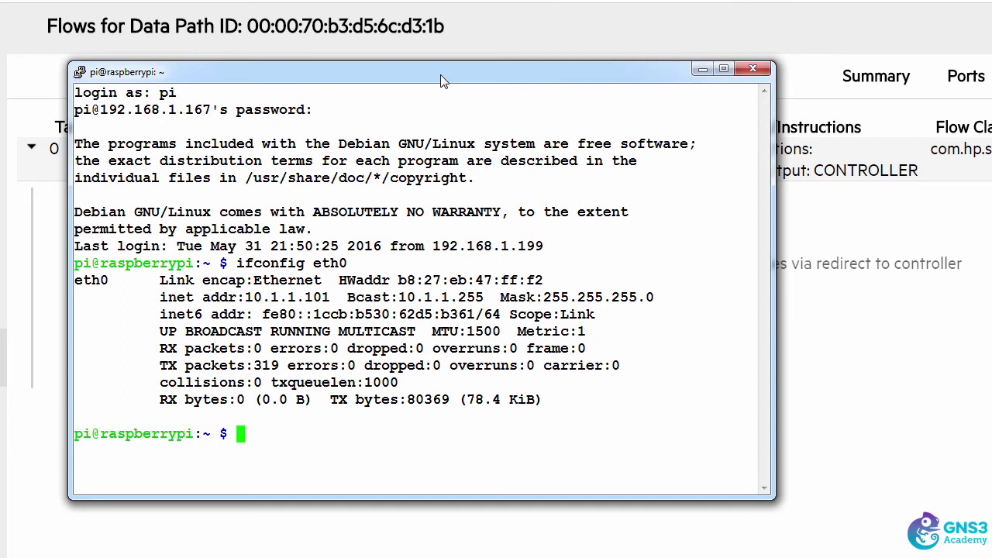
type("ping 10.1.1.102")
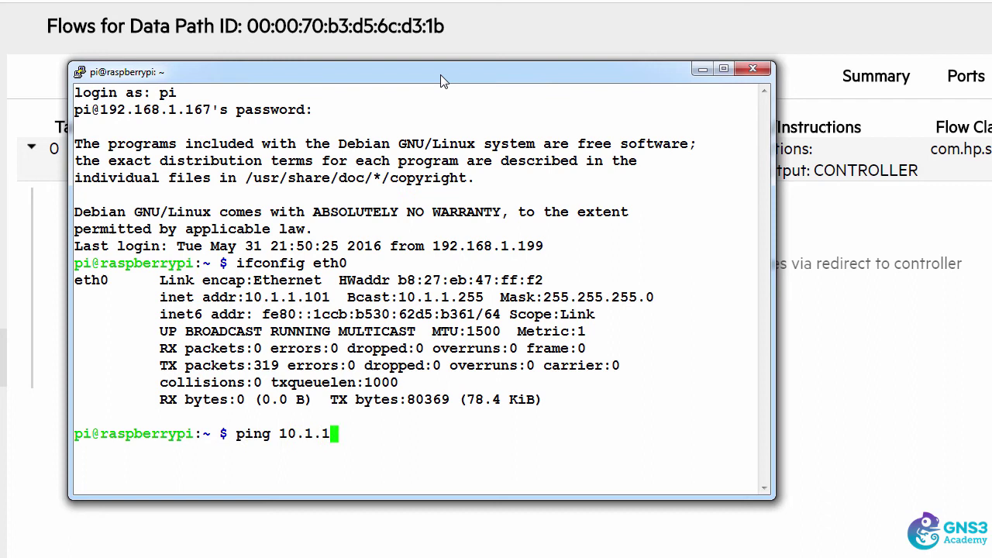
key("Return")
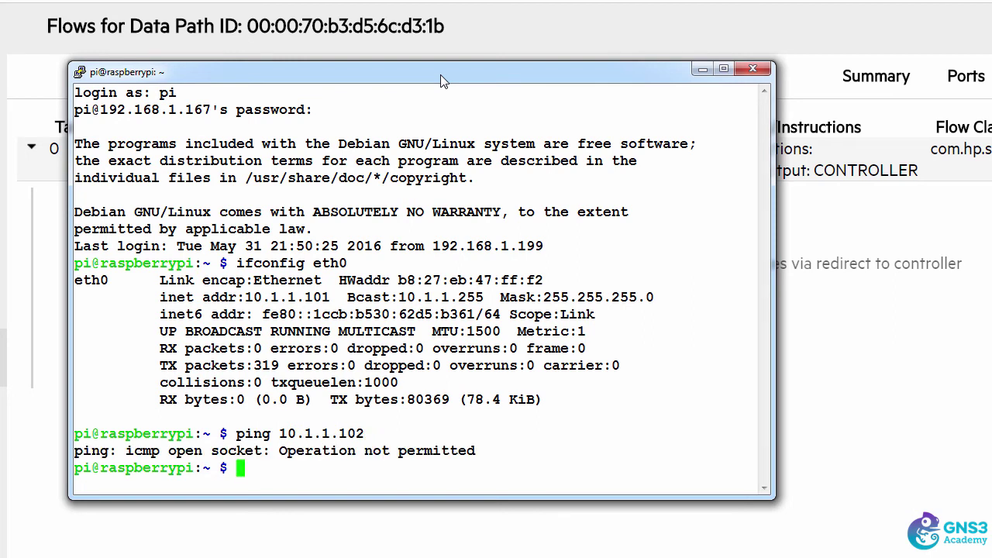
- Rerun the ping to 10.1.1.102 with sudo
key("Up")
key("Home")
type("sydo")
key("BackSpace")
key("BackSpace")
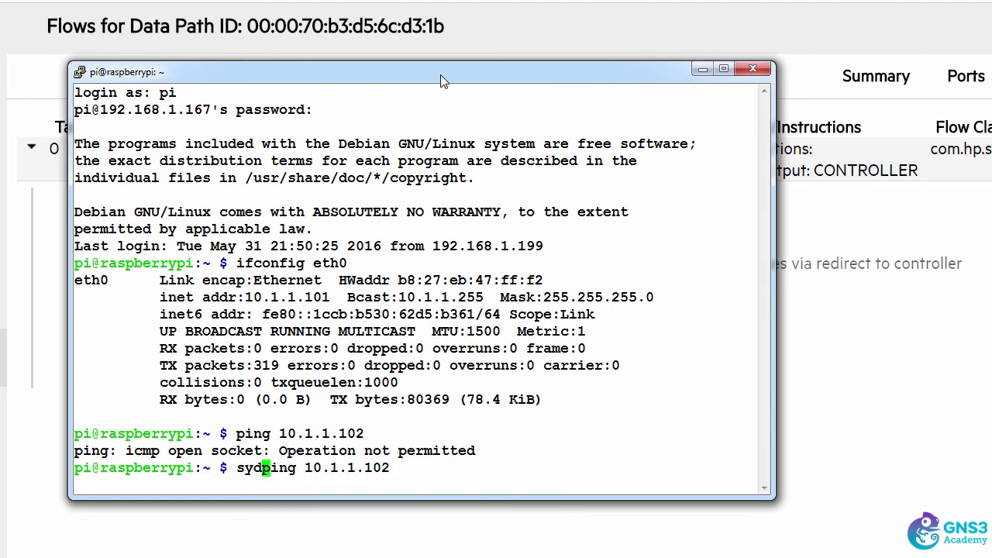
key("BackSpace")
key("BackSpace")
type("udo")
key("Return")
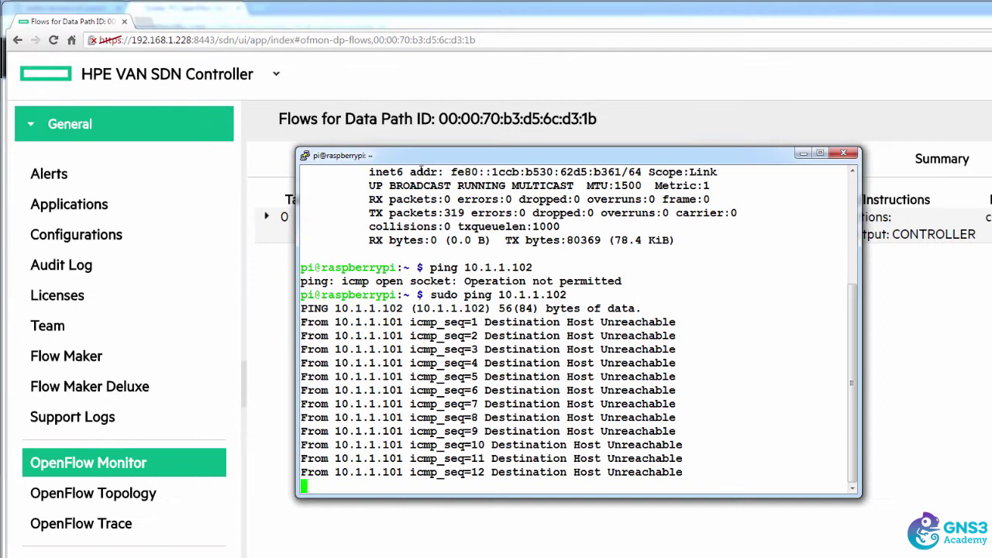
- Move the terminal clear of the controller's flow table, return to the controller page and reload it to check the packet count
left_click_drag(447, 153, 432, 244)
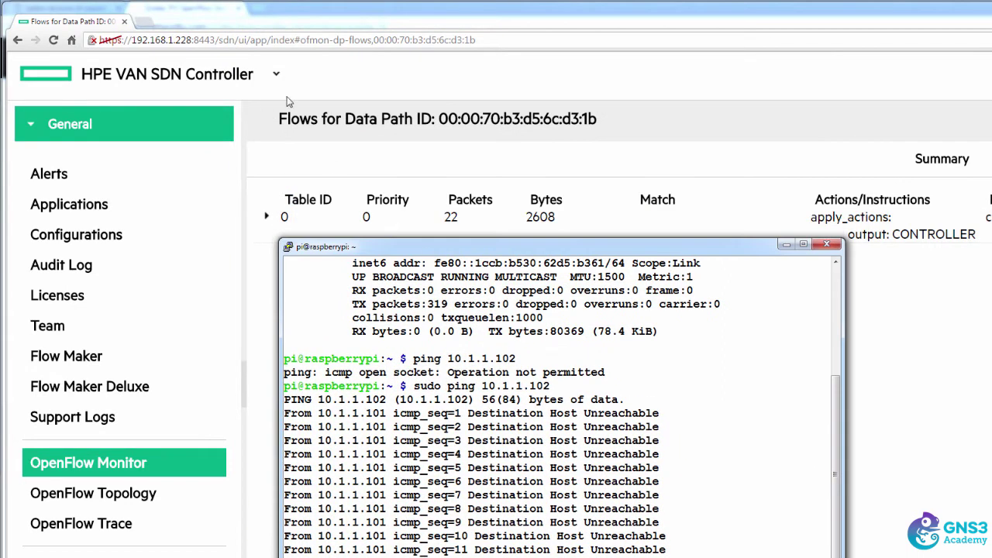
left_click(318, 131)
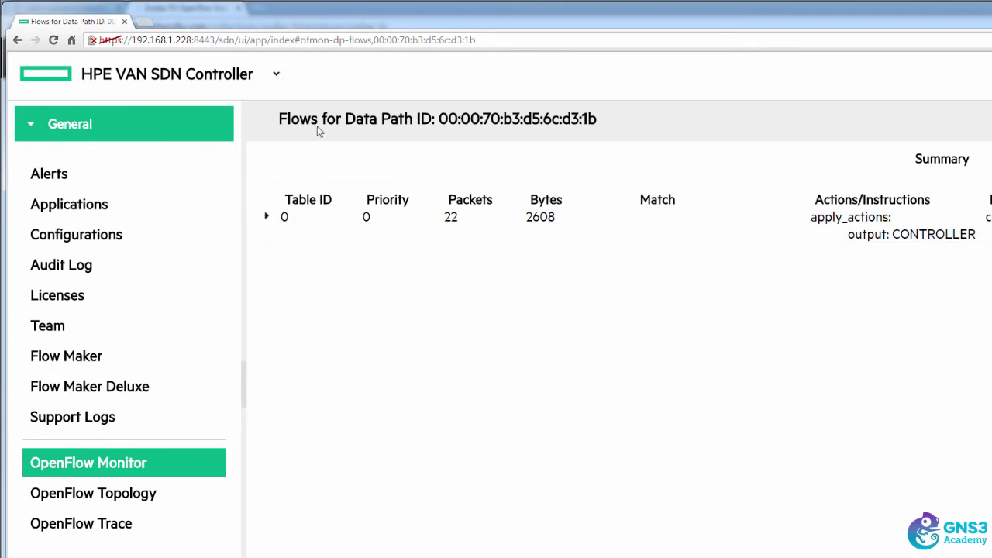
left_click(54, 41)
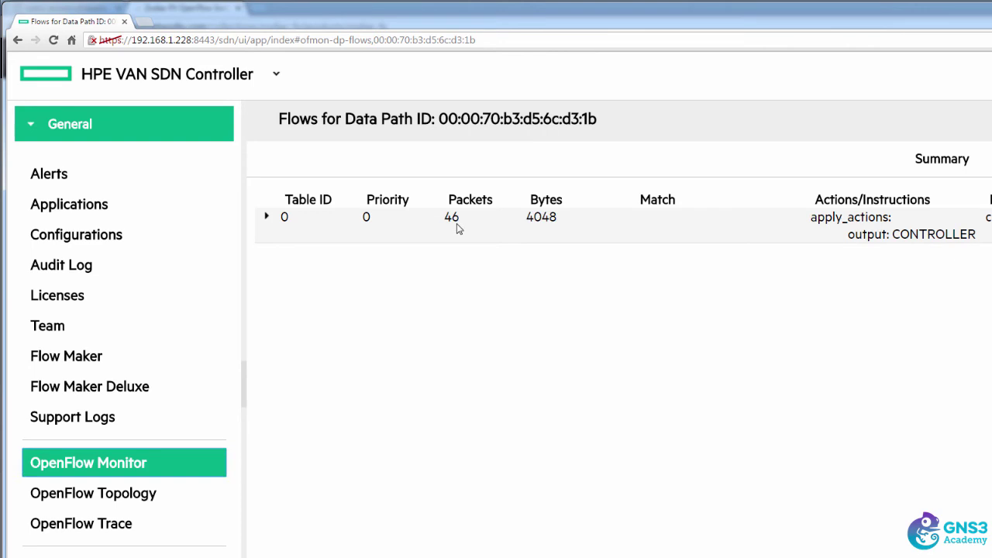
- Open the Zodiac-FX switch in Flow Maker Deluxe and start adding a new flow
left_click(118, 385)
left_click(359, 232)
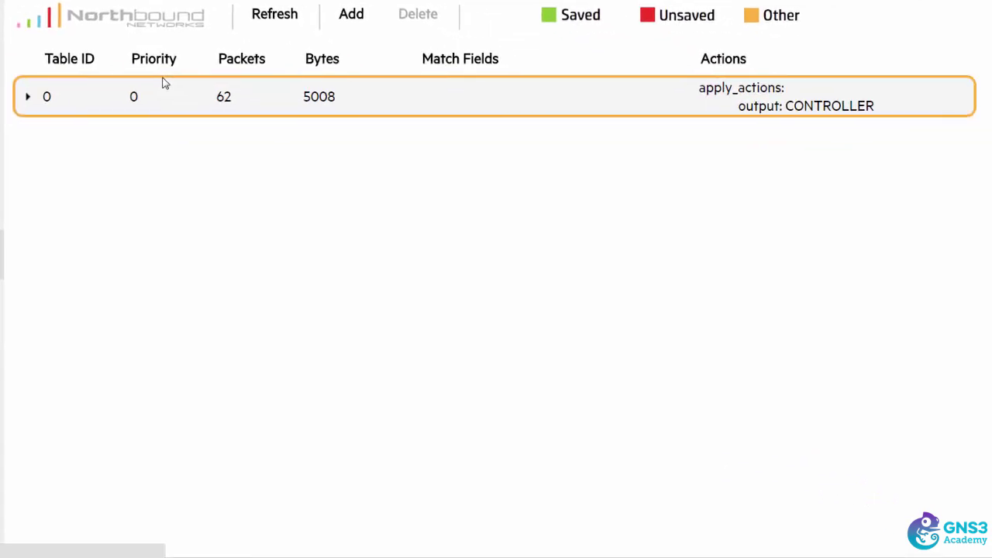
left_click(351, 14)
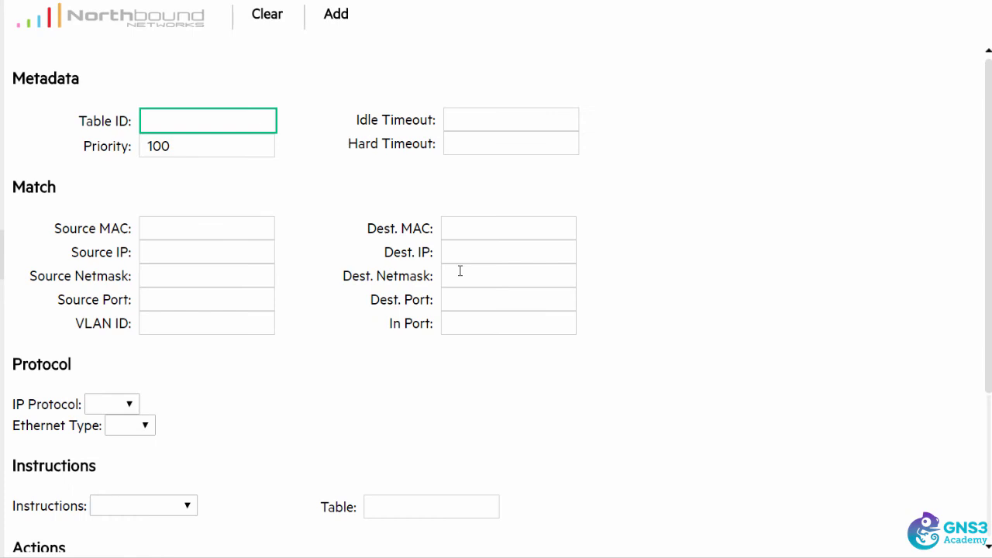
- Set the new flow's In Port match to 1 and its Table ID to 0
left_click(457, 322)
type("1")
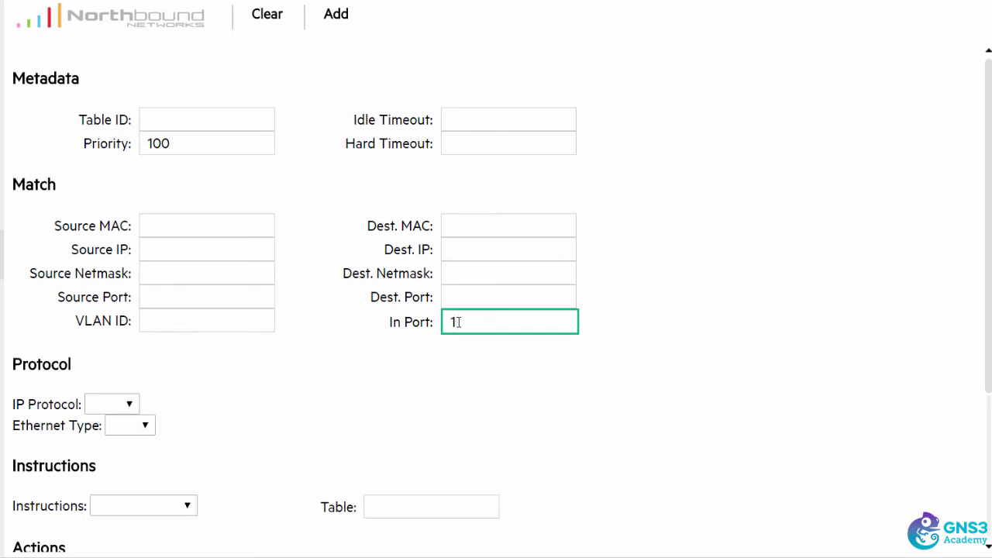
left_click(195, 117)
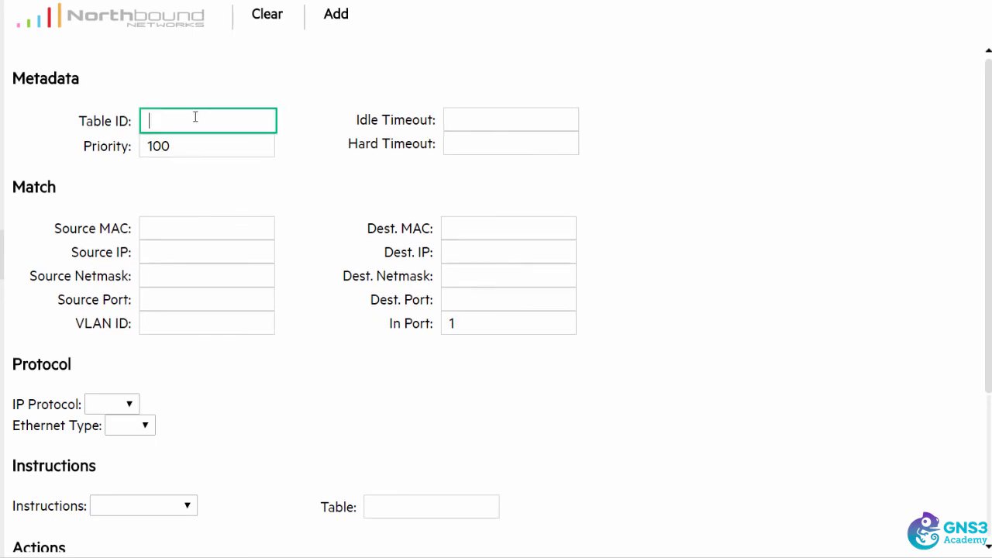
type("0")
scroll(195, 117, "down", 3)
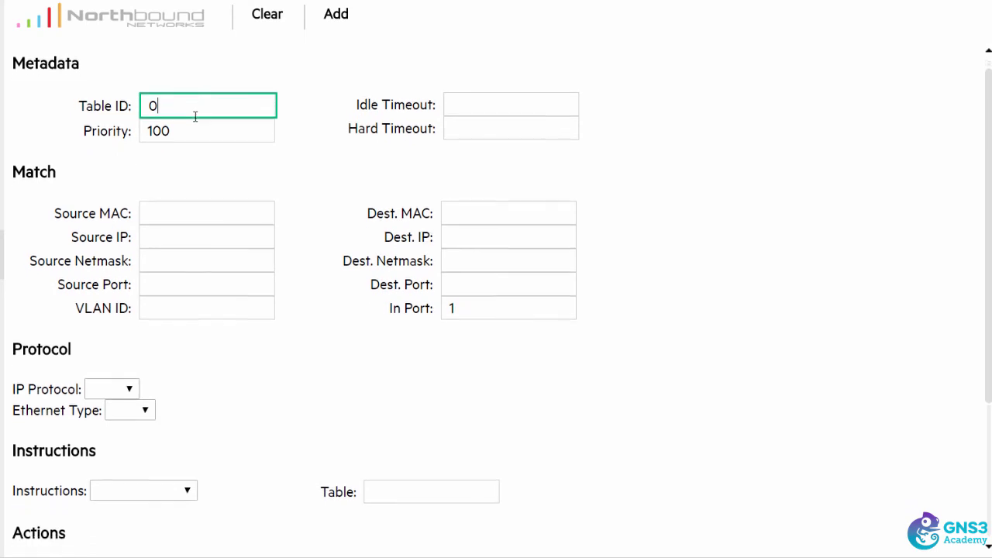
- Set the flow's instruction to Apply Actions and Action 1 to Output to Port with value 2
left_click(150, 290)
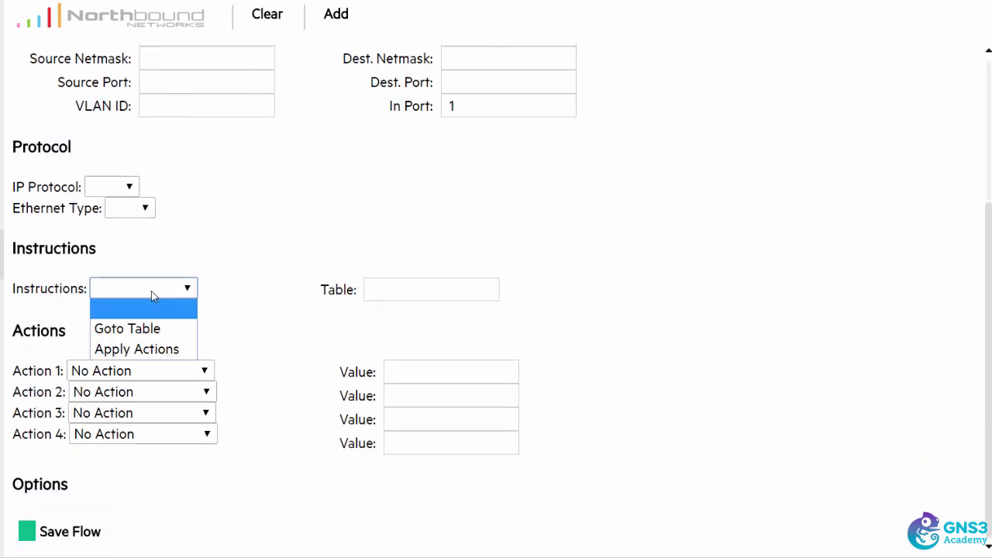
left_click(140, 351)
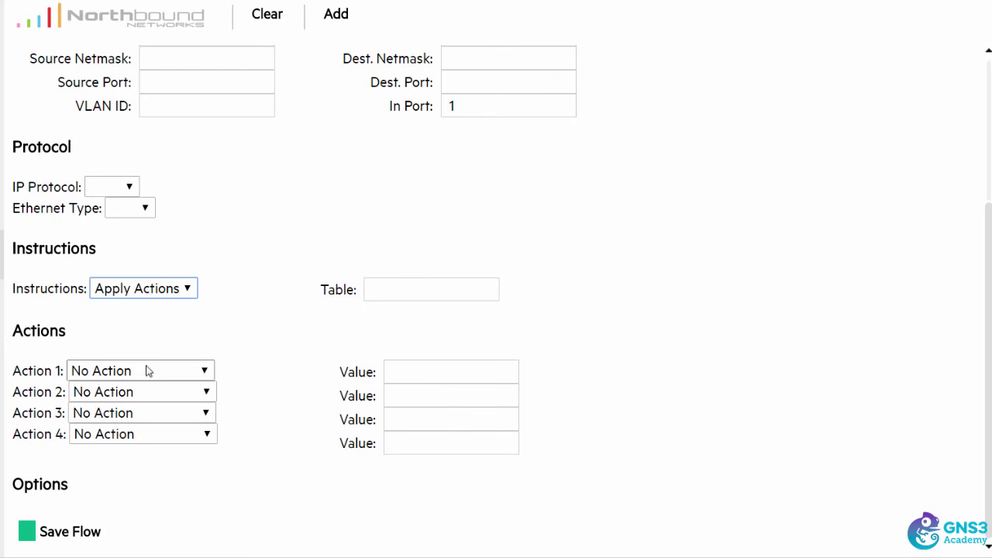
left_click(168, 378)
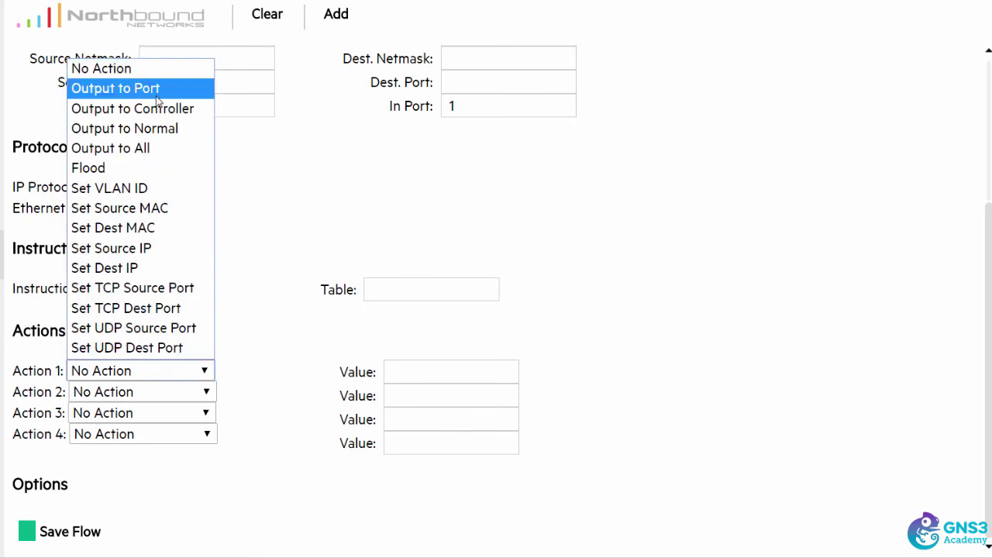
left_click(116, 88)
left_click(462, 373)
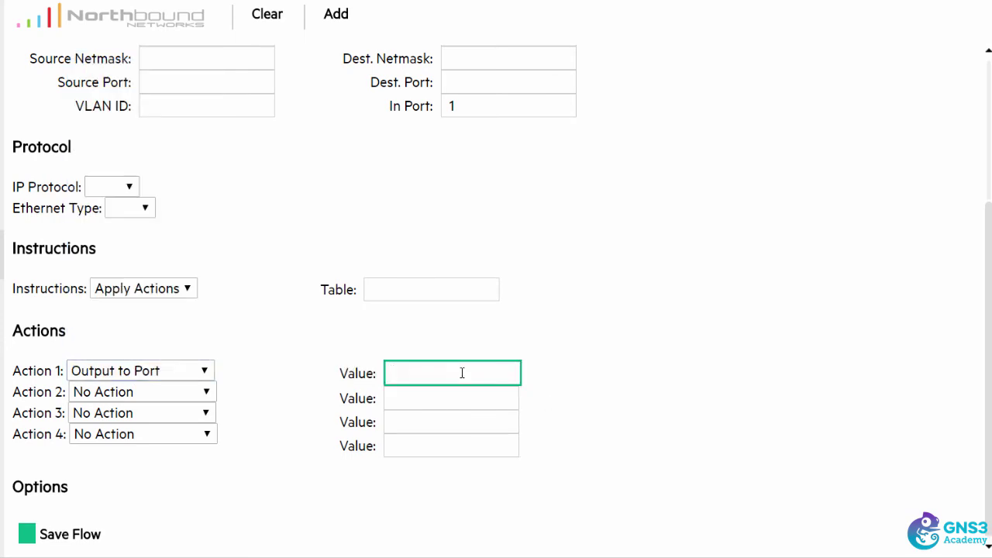
type("2")
- Enable Save Flow for the In Port 1 flow and add it to the switch
left_click(28, 534)
scroll(164, 478, "up", 3)
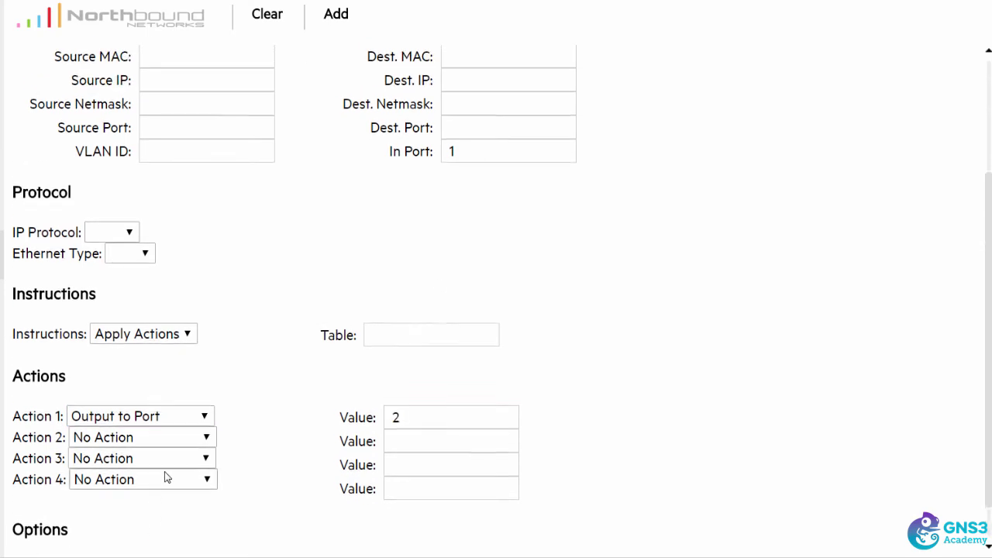
left_click(338, 15)
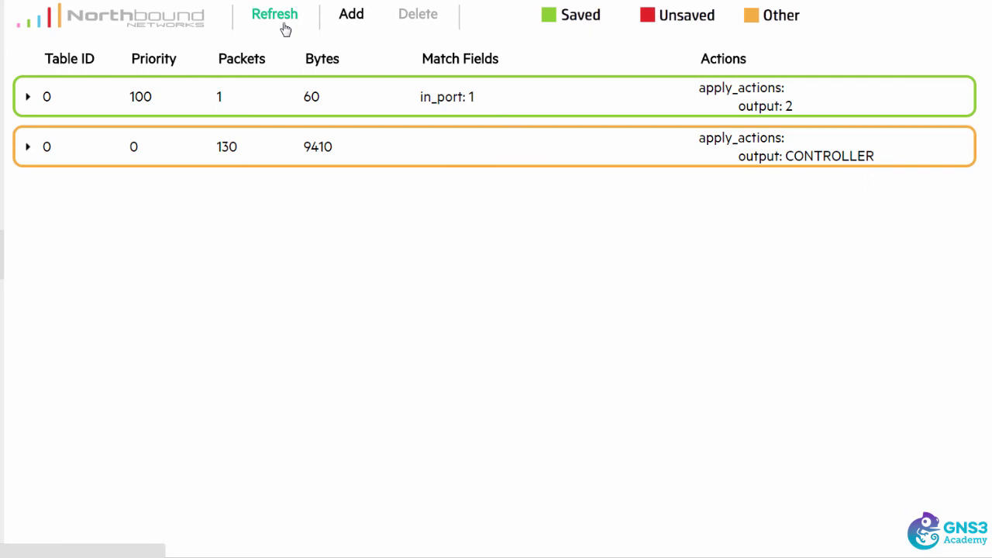
- Refresh the flow table repeatedly to check the packet counts, and place the ping terminal below the flow rows
left_click(284, 28)
left_click(284, 28)
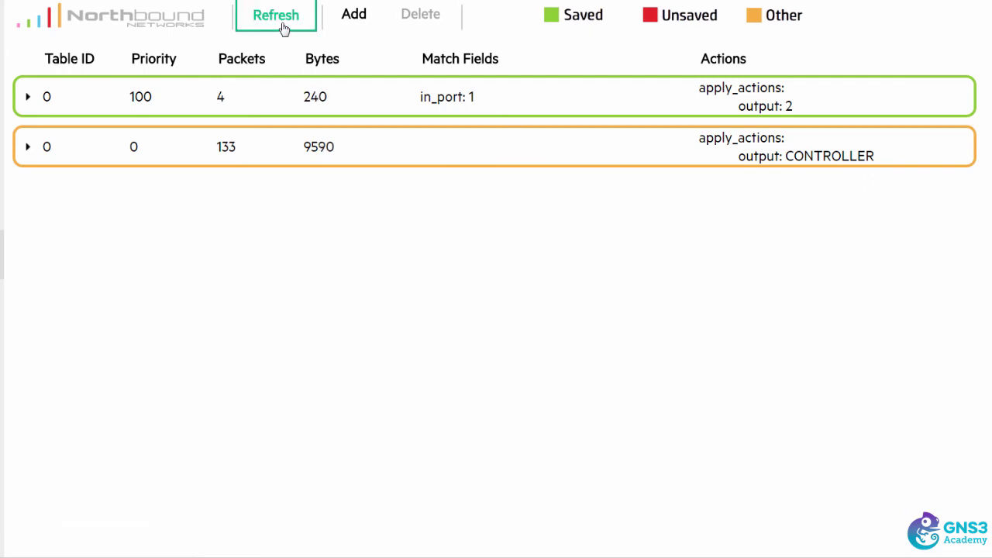
left_click(284, 28)
key("alt+Tab")
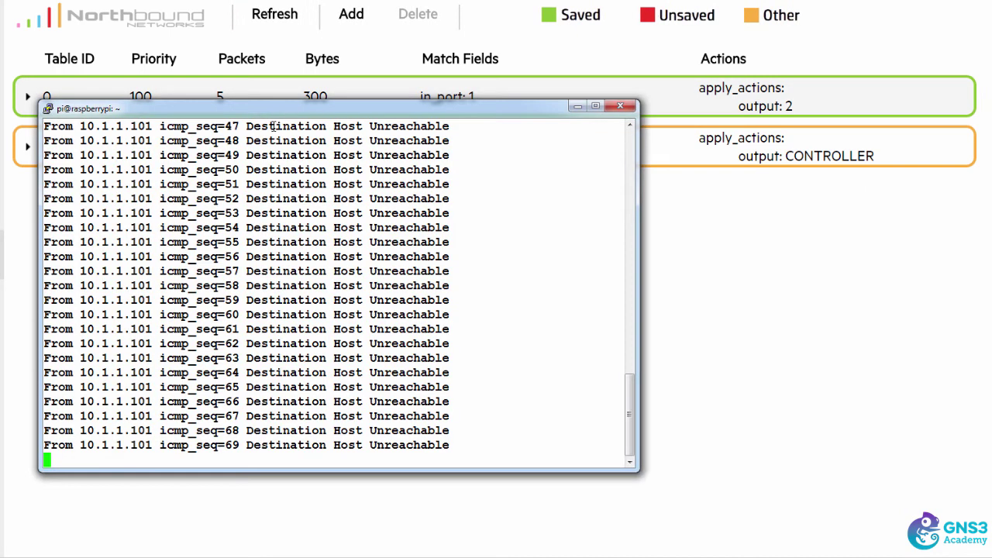
left_click_drag(274, 110, 275, 189)
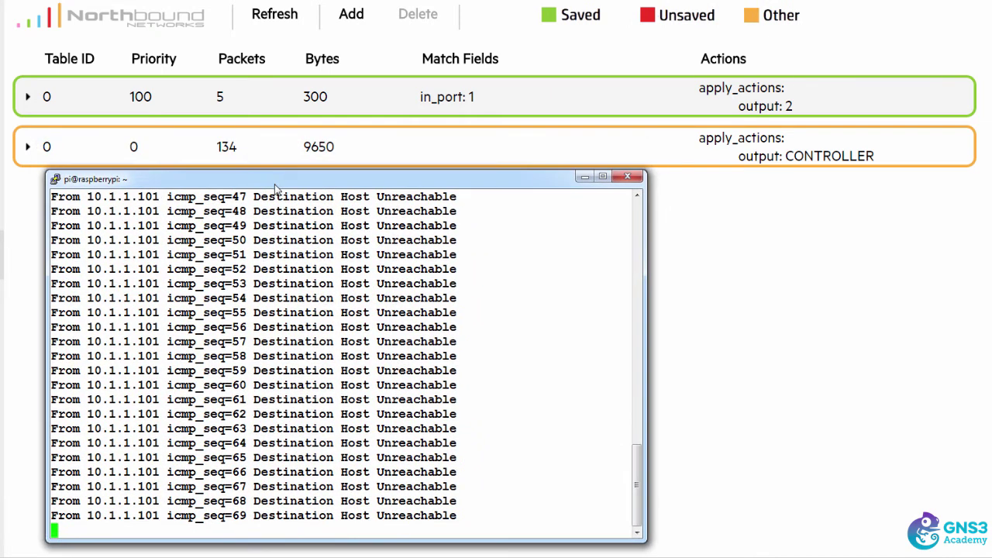
- Start another new flow with Table ID 0 and an In Port match of 2
left_click(351, 14)
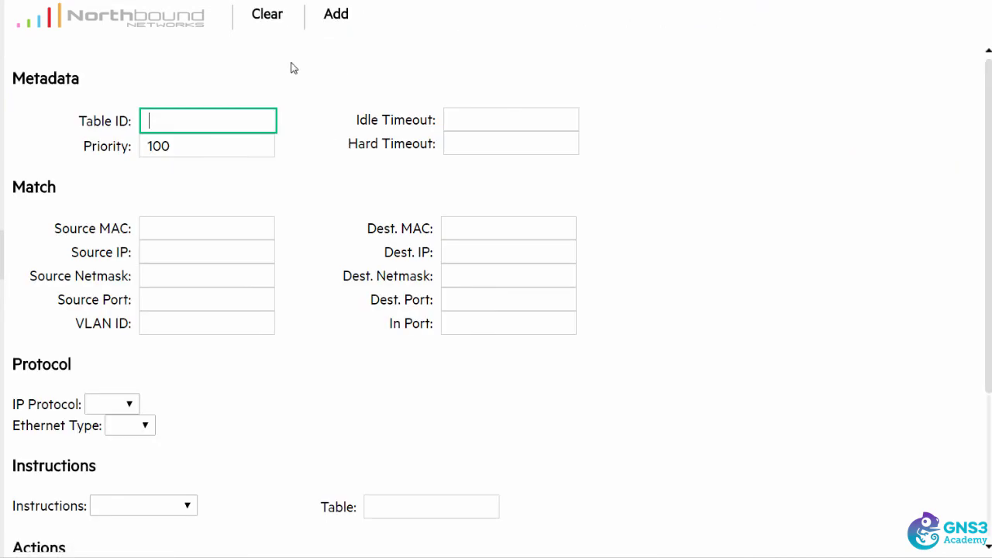
type("0")
left_click(468, 315)
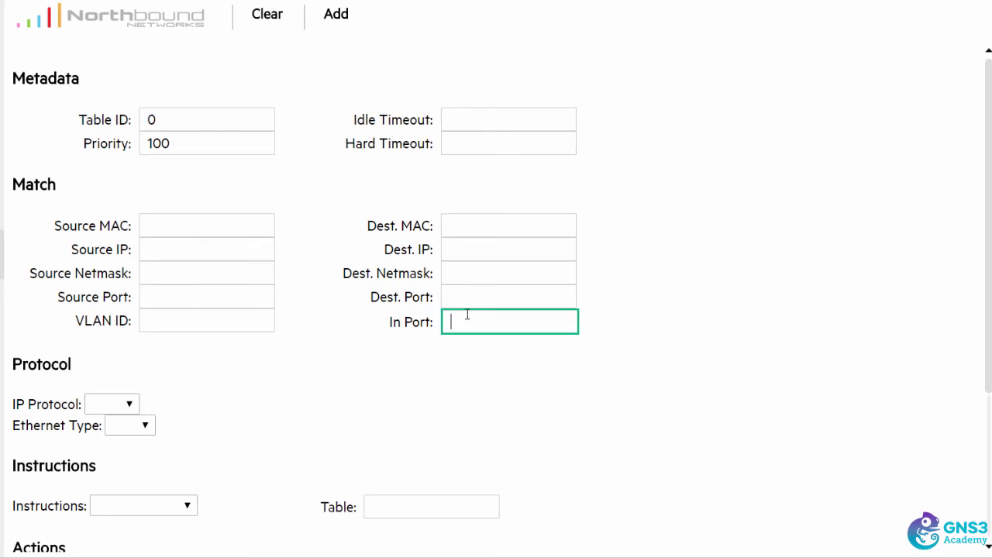
type("2")
- Give the In Port 2 flow the Apply Actions instruction, with Action 1 as Output to Port and value 1
scroll(461, 326, "down", 3)
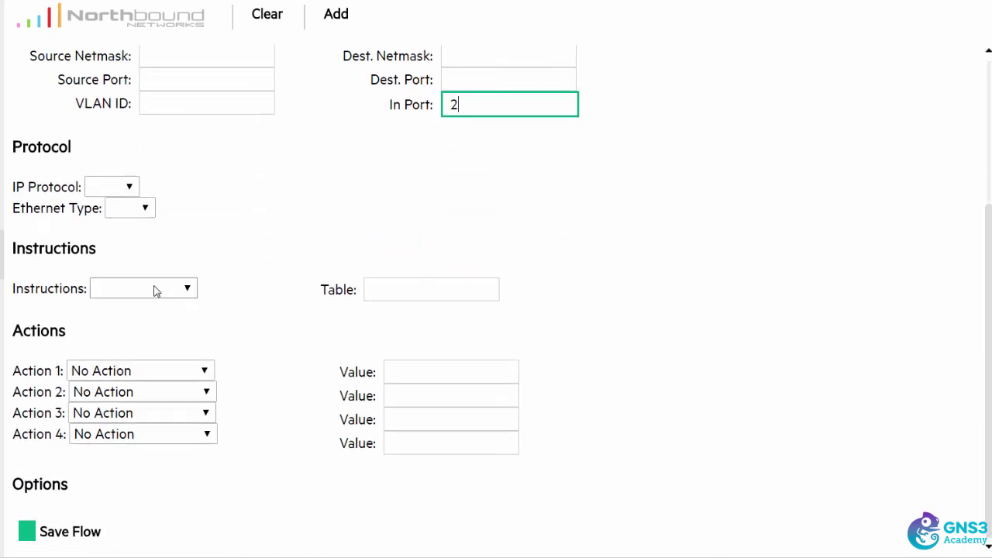
left_click(156, 291)
left_click(138, 348)
left_click(124, 371)
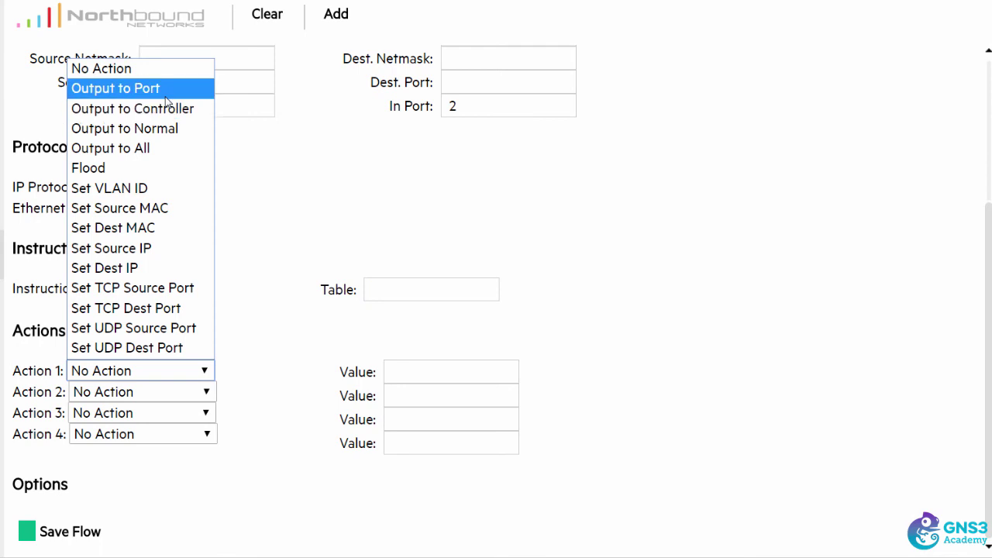
left_click(164, 95)
left_click(412, 366)
type("1")
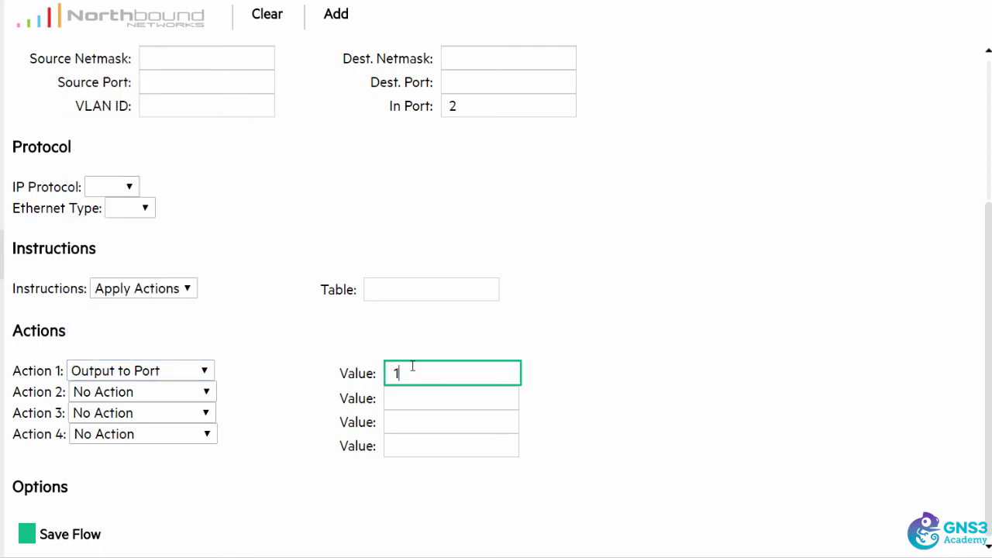
- Enable Save Flow and add the In Port 2 flow, then switch to the terminal to check the ping
left_click(28, 534)
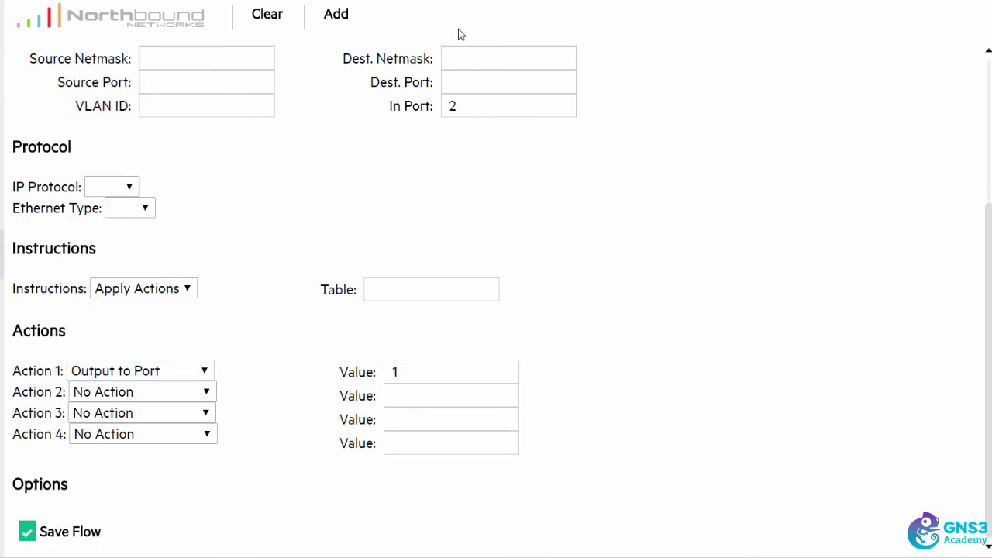
left_click(338, 14)
key("alt+Tab")
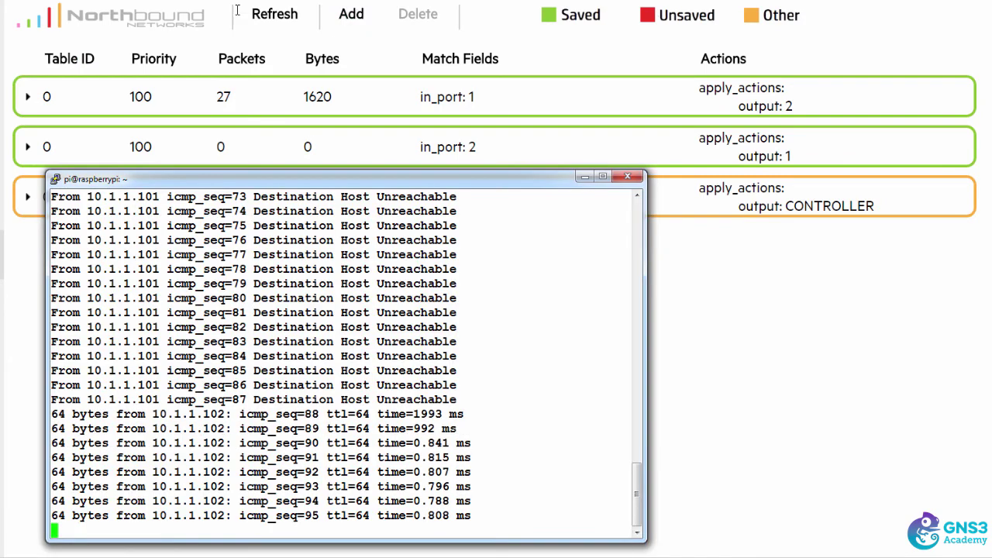
- Return to the controller and refresh the flow table repeatedly to check both flows' packet counts
left_click(281, 16)
left_click(284, 19)
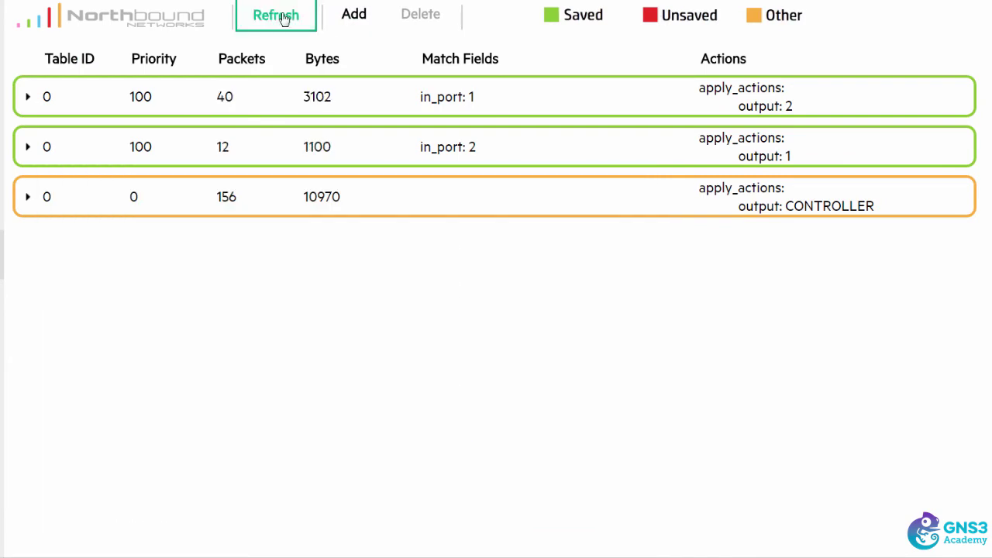
left_click(284, 20)
- Open the SDN Defined page on the Open Networking Foundation website and read through the SDN definition
key("alt+Tab")
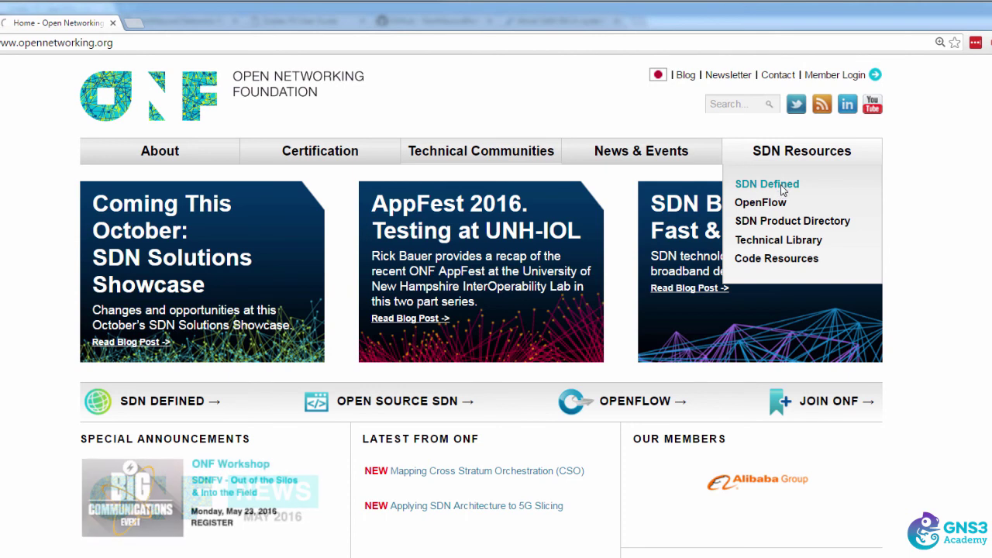
left_click(782, 186)
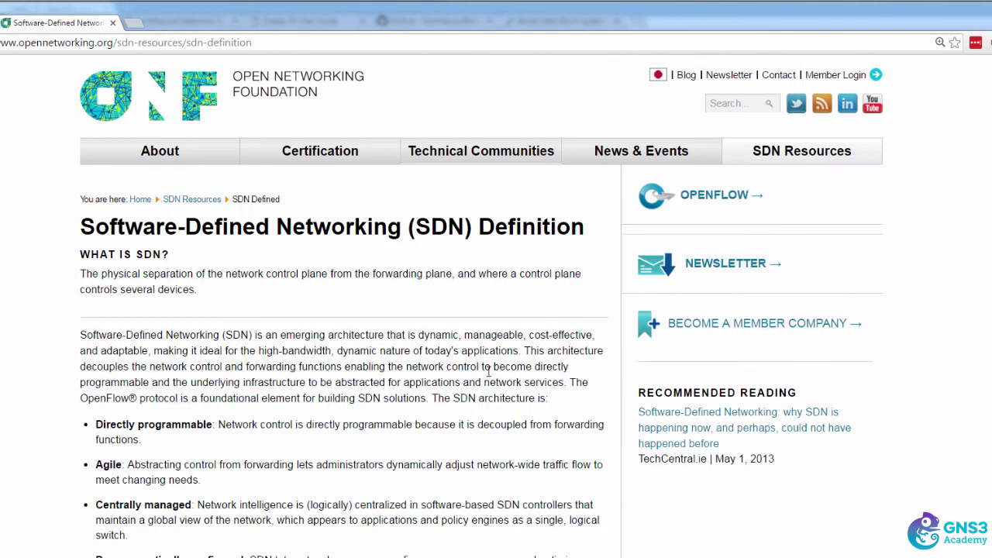
scroll(486, 378, "down", 4)
scroll(486, 377, "down", 3)
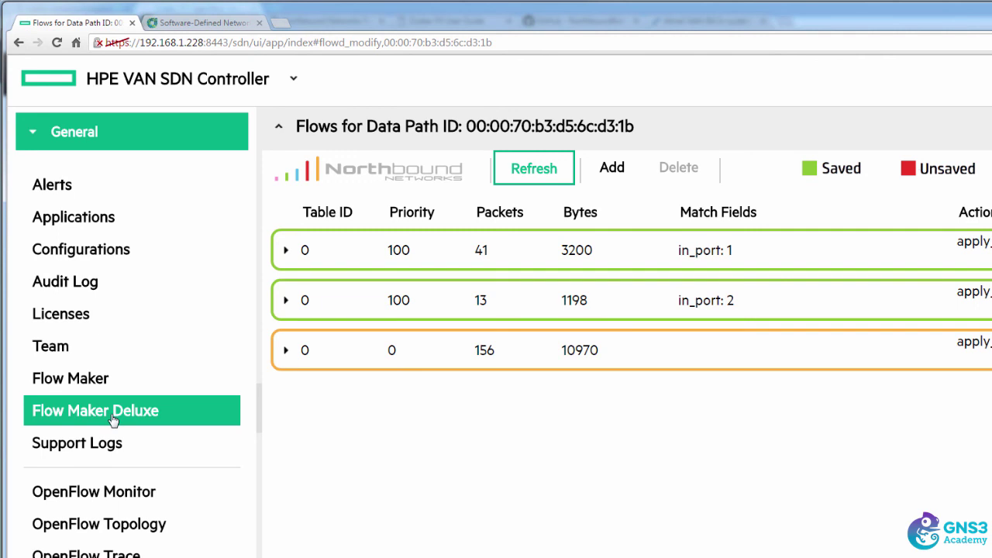
- View the switch's flows in Flow Maker and bring up the terminal to check the ping
left_click(115, 386)
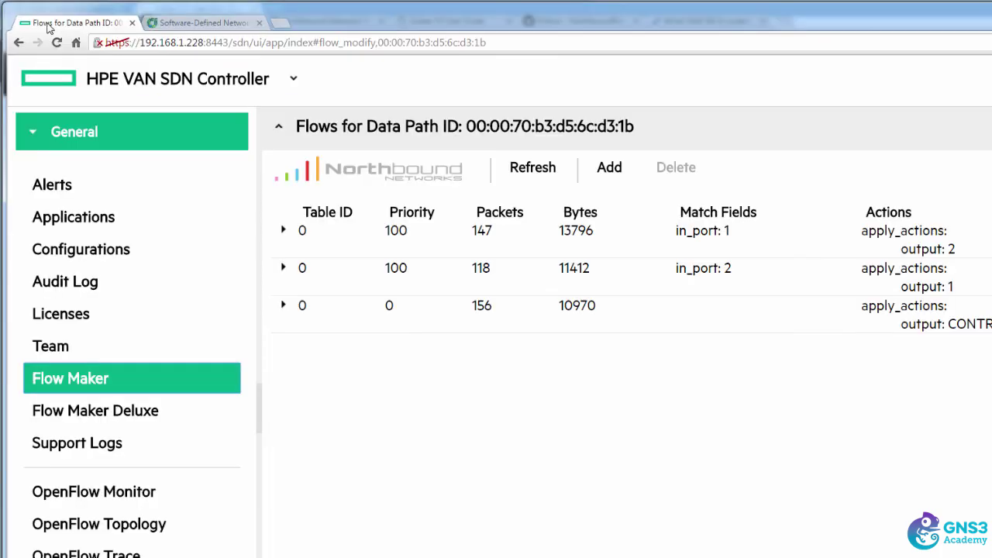
key("alt+Tab")
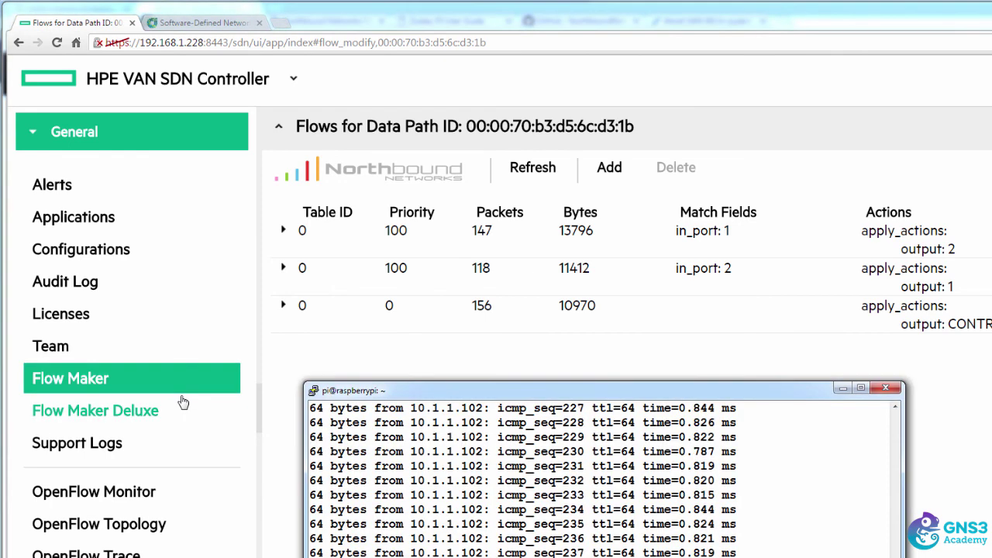
- Reopen the flows in Flow Maker Deluxe, refresh their packet counts and compare them with the ping terminal
left_click(183, 402)
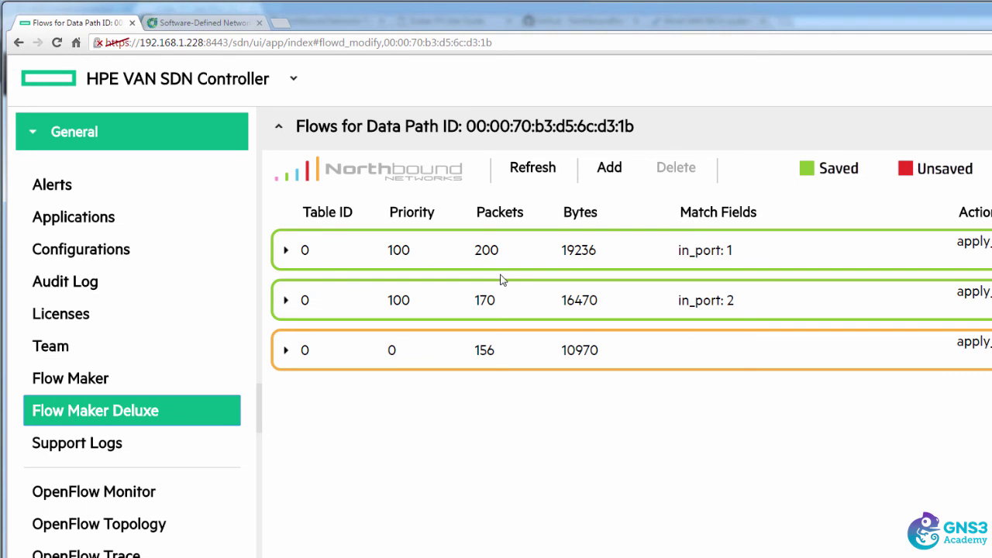
left_click(536, 166)
left_click(538, 167)
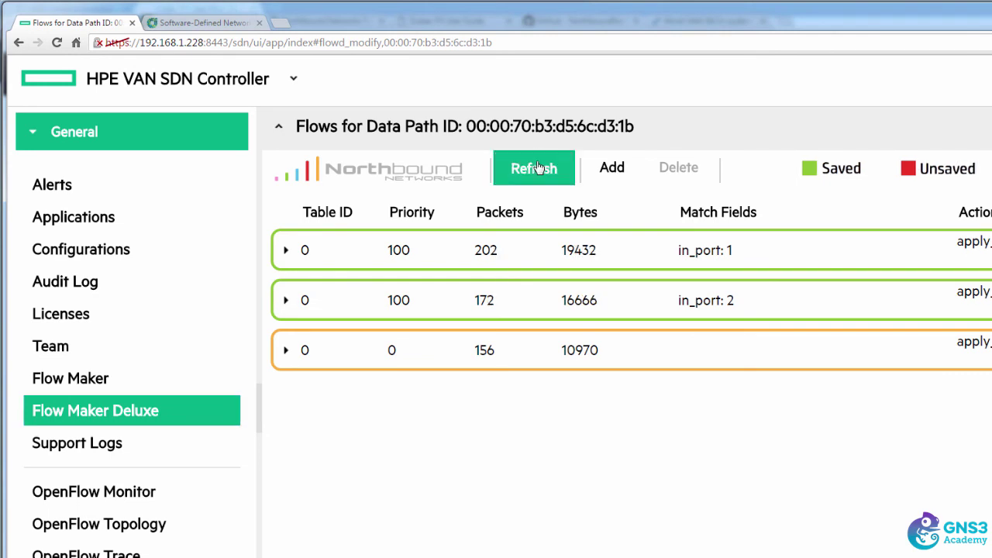
key("alt+Tab")
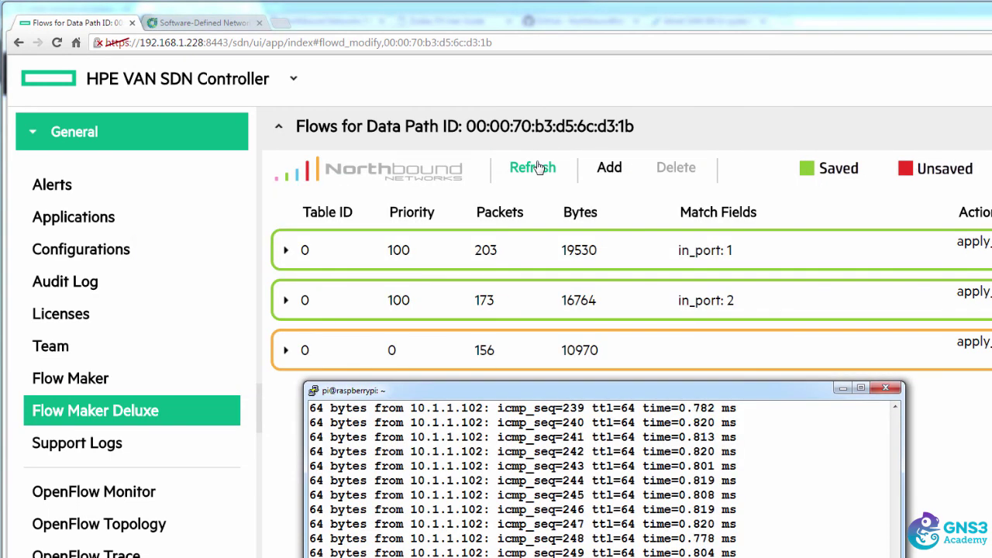